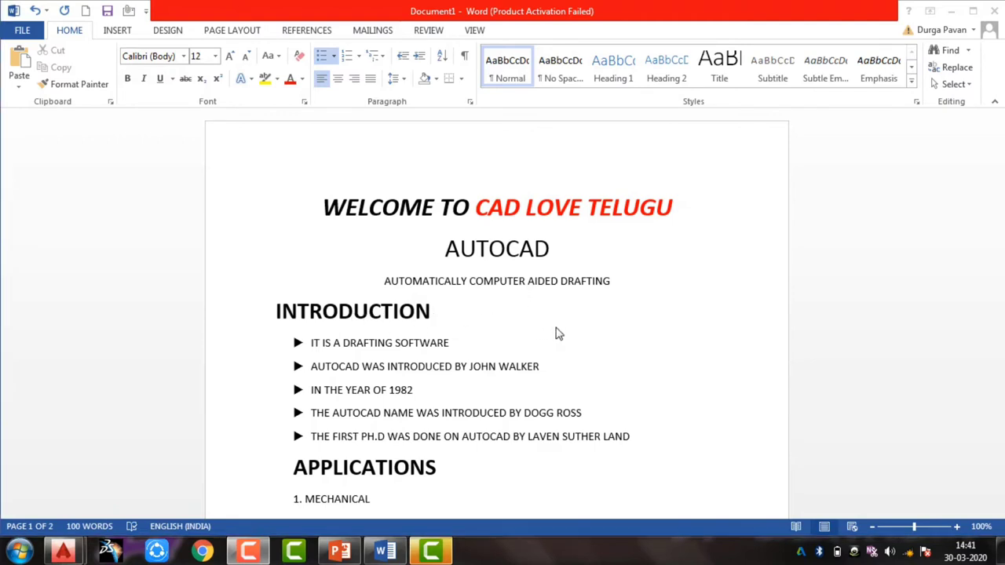
Review the introduction, placing the cursor after the first bullet and the 1982 bullet.
{"action": "scroll", "coordinate": [526, 328], "scroll_direction": "down", "scroll_amount": 2}
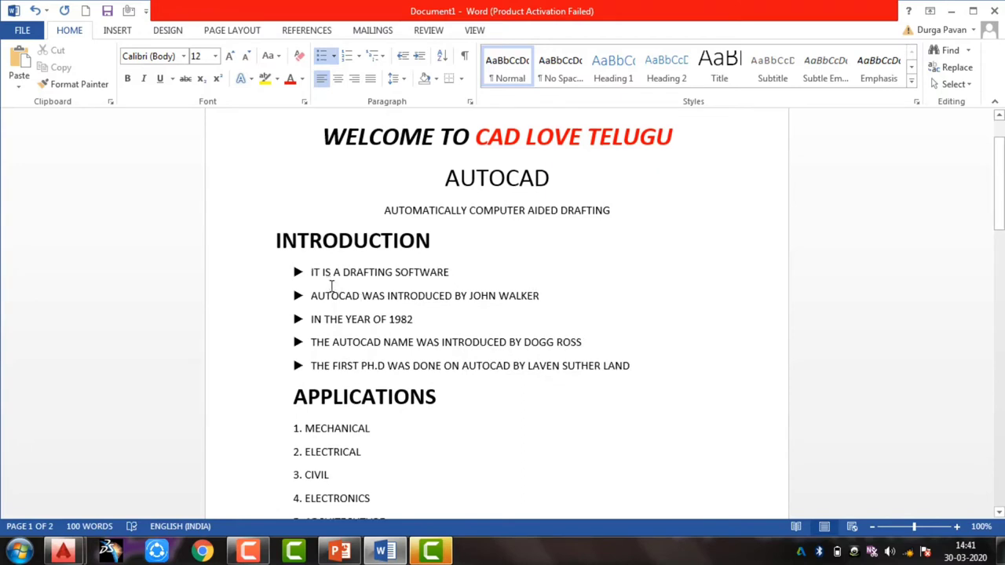
{"action": "left_click", "coordinate": [453, 280]}
{"action": "scroll", "coordinate": [454, 319], "scroll_direction": "down", "scroll_amount": 1}
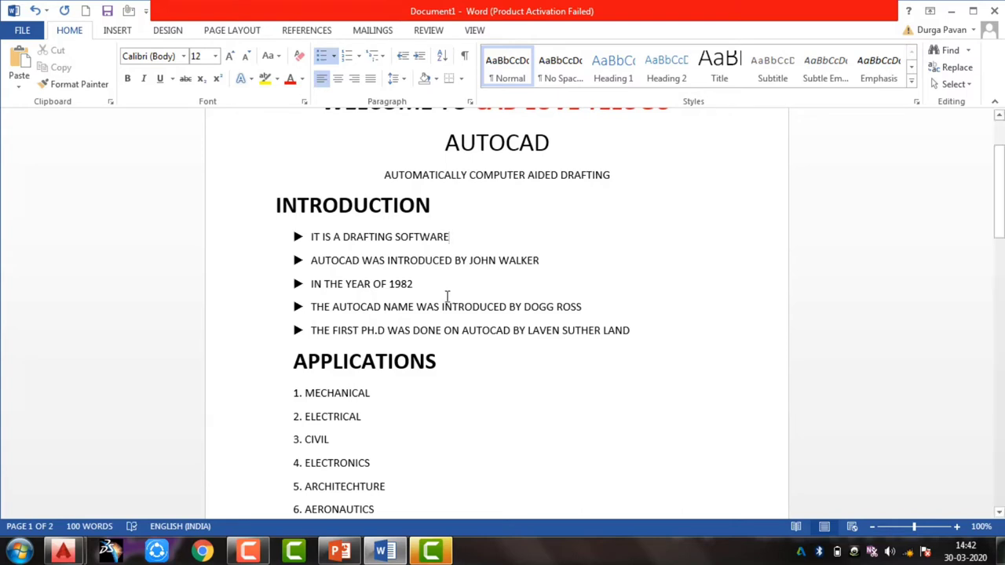
{"action": "left_click", "coordinate": [423, 286]}
Check the early function key entries: F1 HELP, FLIP SCREEN, F3 2D OBJECT SNAP, ISOPLANES.
{"action": "scroll", "coordinate": [456, 343], "scroll_direction": "down", "scroll_amount": 2}
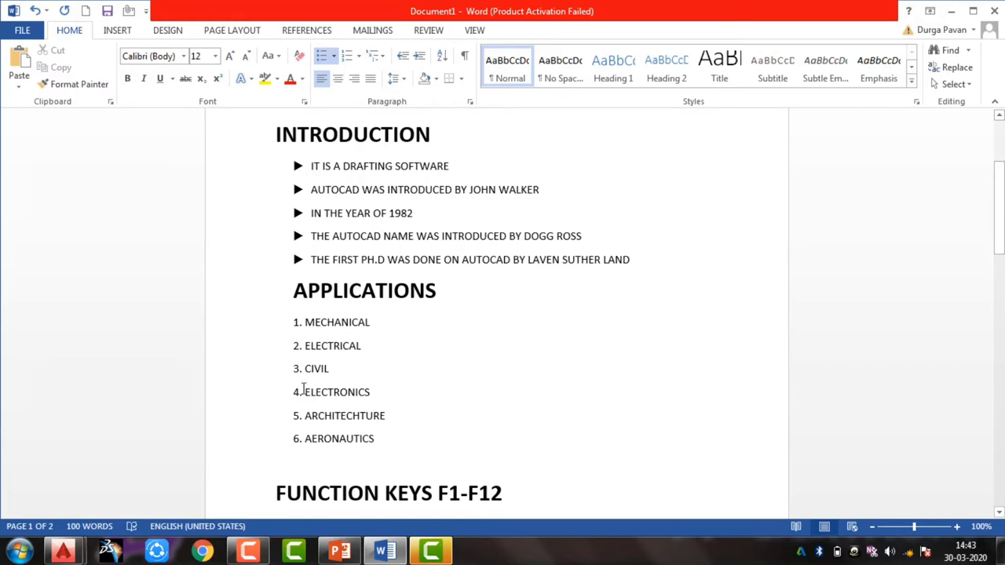
{"action": "scroll", "coordinate": [414, 428], "scroll_direction": "down", "scroll_amount": 1}
{"action": "scroll", "coordinate": [414, 427], "scroll_direction": "down", "scroll_amount": 2}
{"action": "scroll", "coordinate": [414, 426], "scroll_direction": "down", "scroll_amount": 2}
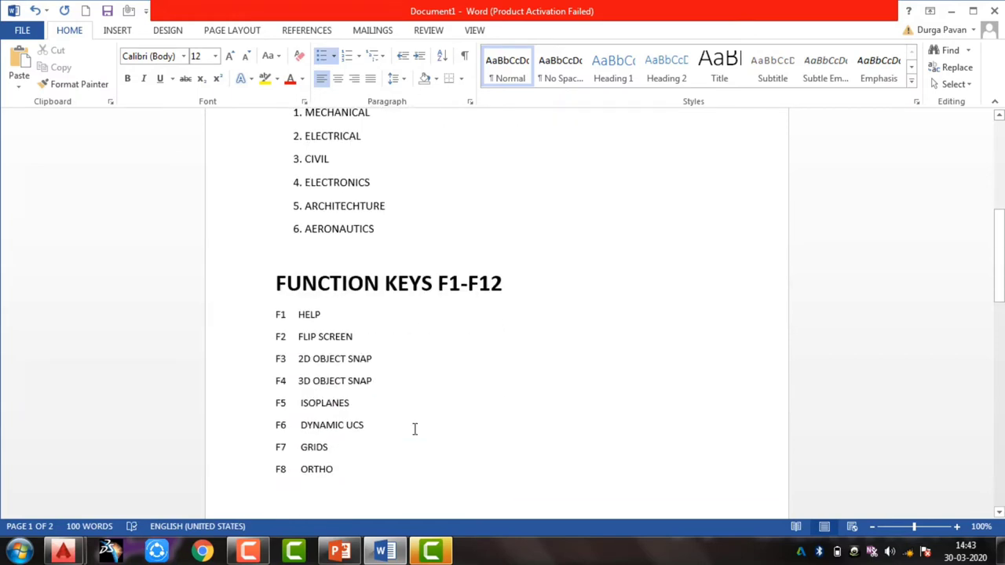
{"action": "scroll", "coordinate": [383, 370], "scroll_direction": "down", "scroll_amount": 2}
{"action": "scroll", "coordinate": [384, 371], "scroll_direction": "down", "scroll_amount": 2}
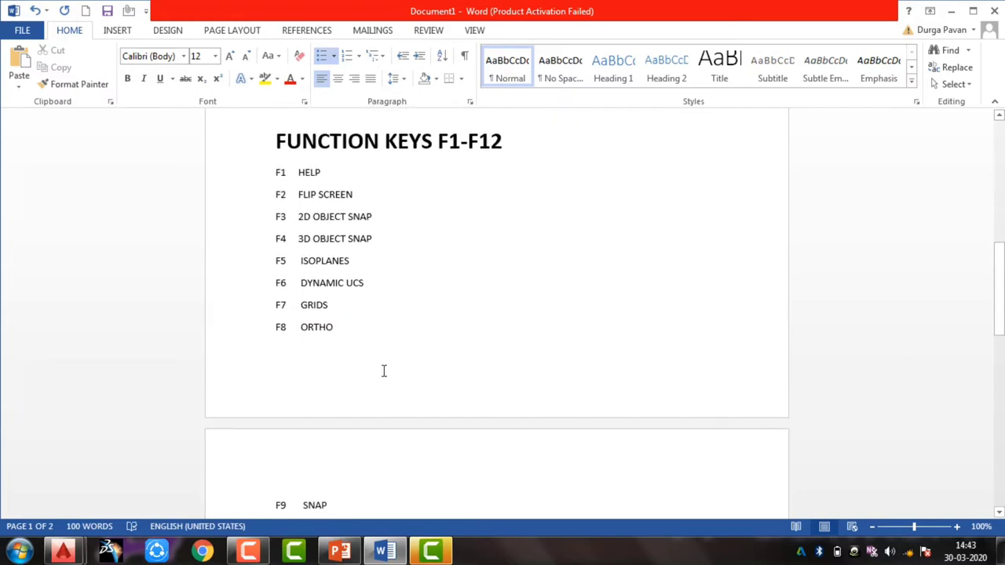
{"action": "scroll", "coordinate": [383, 370], "scroll_direction": "up", "scroll_amount": 2}
{"action": "scroll", "coordinate": [384, 371], "scroll_direction": "up", "scroll_amount": 1}
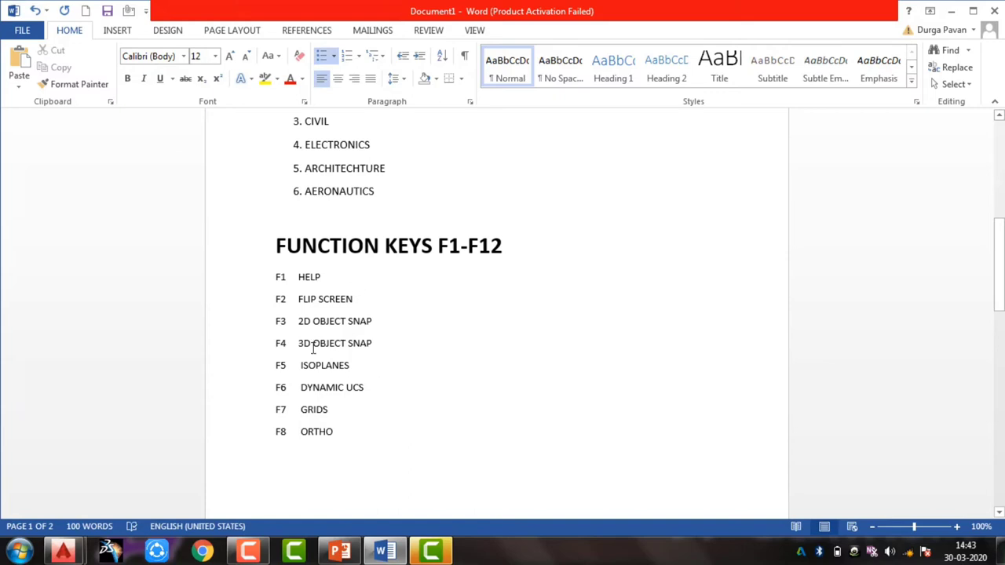
{"action": "left_click_drag", "start_coordinate": [272, 276], "coordinate": [363, 276]}
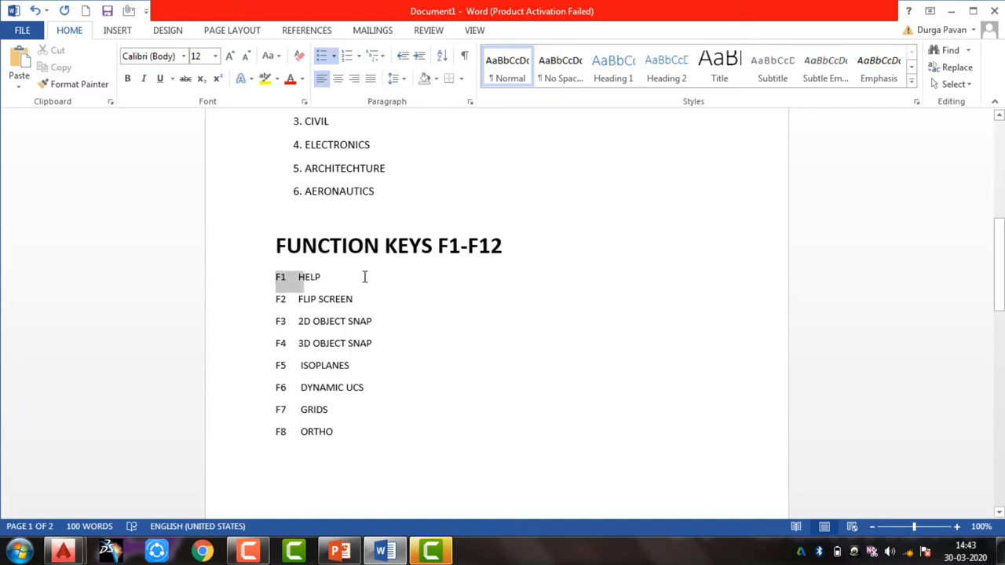
{"action": "key", "text": "Down"}
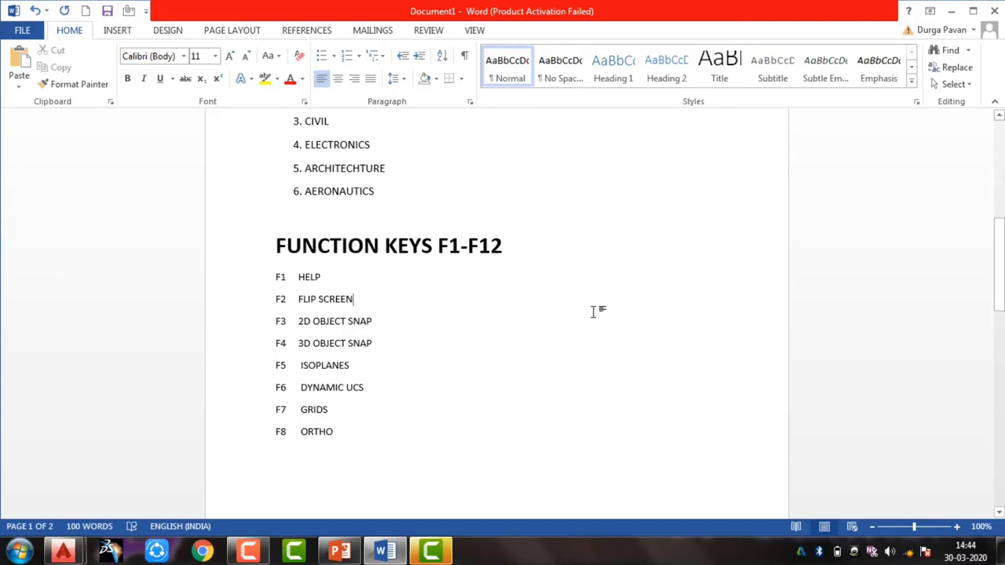
{"action": "left_click_drag", "start_coordinate": [400, 321], "coordinate": [254, 328]}
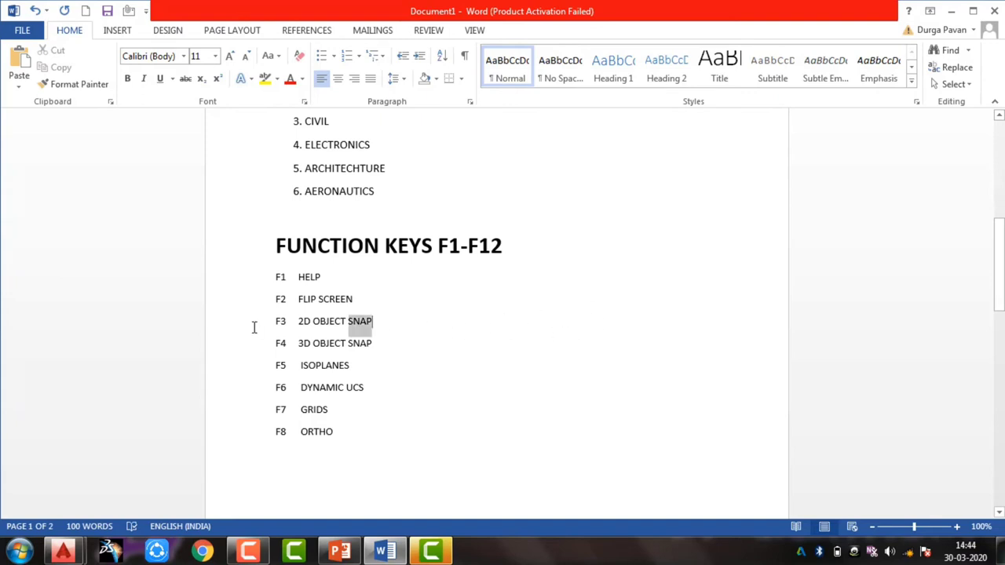
{"action": "left_click", "coordinate": [445, 367]}
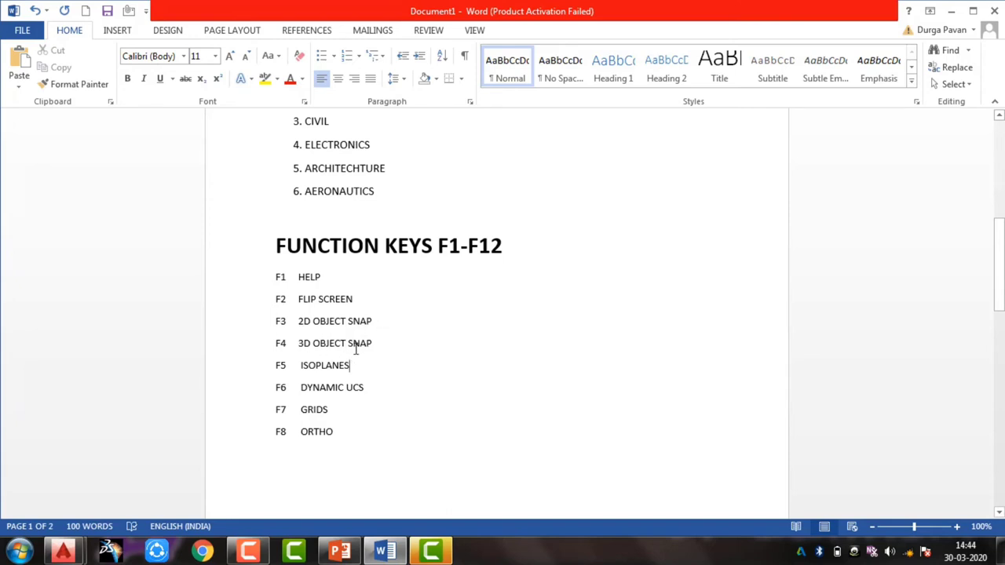
Scroll down to page two and place the cursor after POLAR SNAP on F10.
{"action": "scroll", "coordinate": [358, 360], "scroll_direction": "down", "scroll_amount": 1}
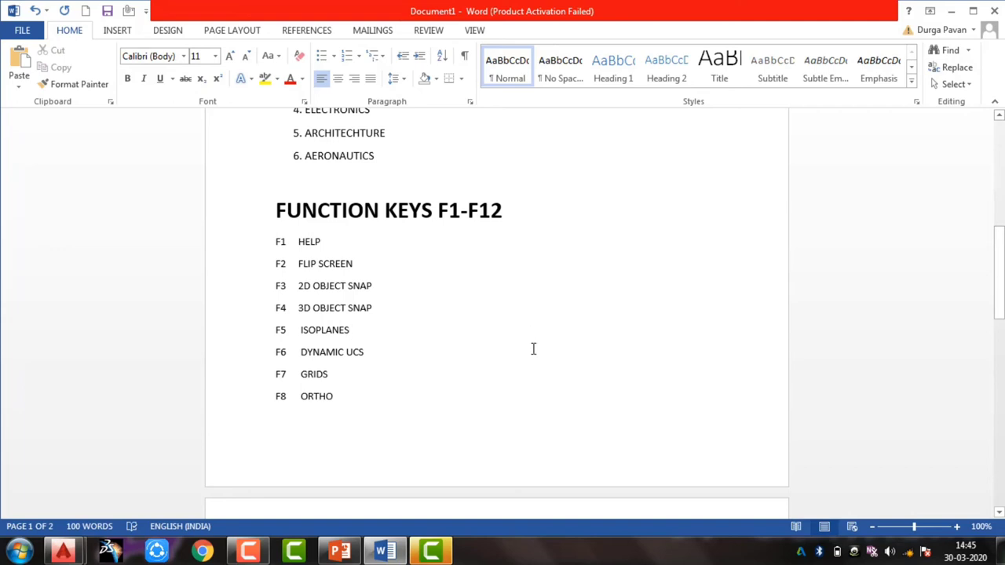
{"action": "scroll", "coordinate": [388, 358], "scroll_direction": "down", "scroll_amount": 1}
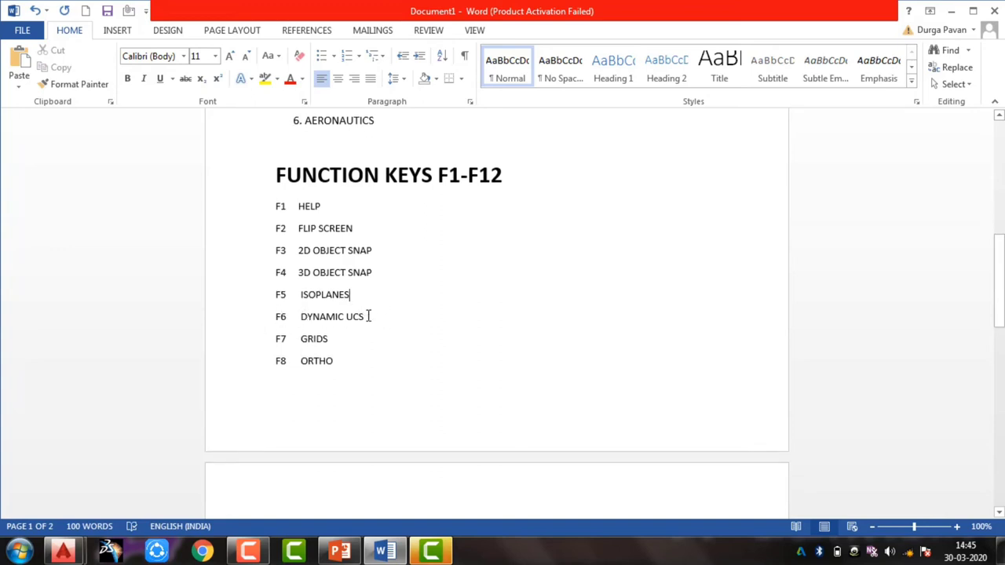
{"action": "scroll", "coordinate": [368, 320], "scroll_direction": "down", "scroll_amount": 1}
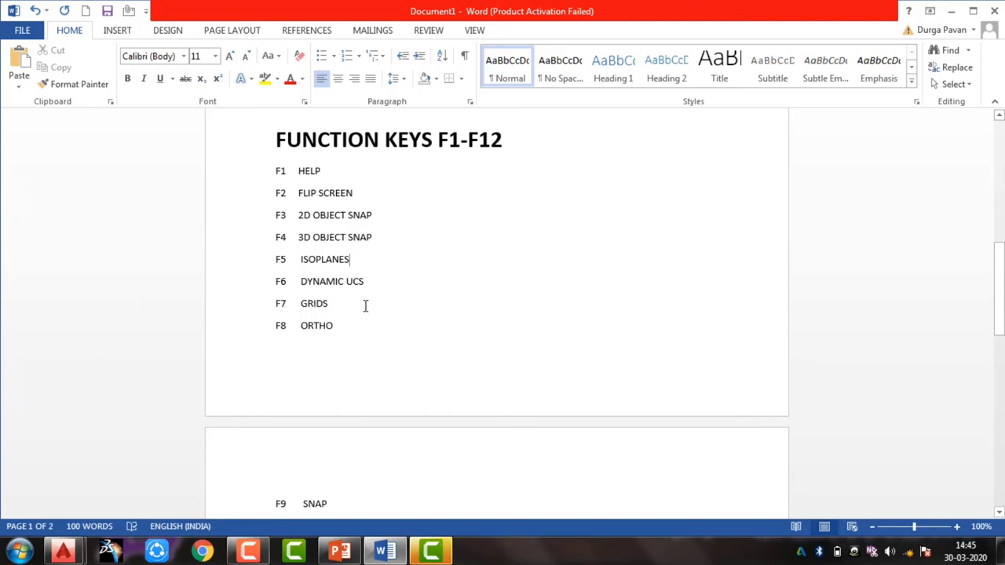
{"action": "scroll", "coordinate": [350, 296], "scroll_direction": "down", "scroll_amount": 2}
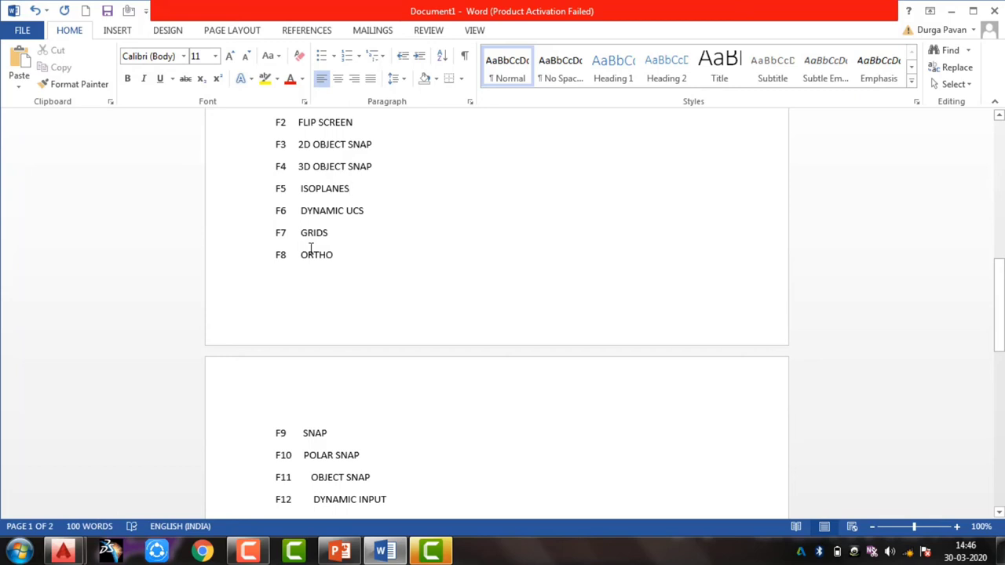
{"action": "scroll", "coordinate": [391, 297], "scroll_direction": "down", "scroll_amount": 1}
{"action": "scroll", "coordinate": [391, 297], "scroll_direction": "down", "scroll_amount": 1}
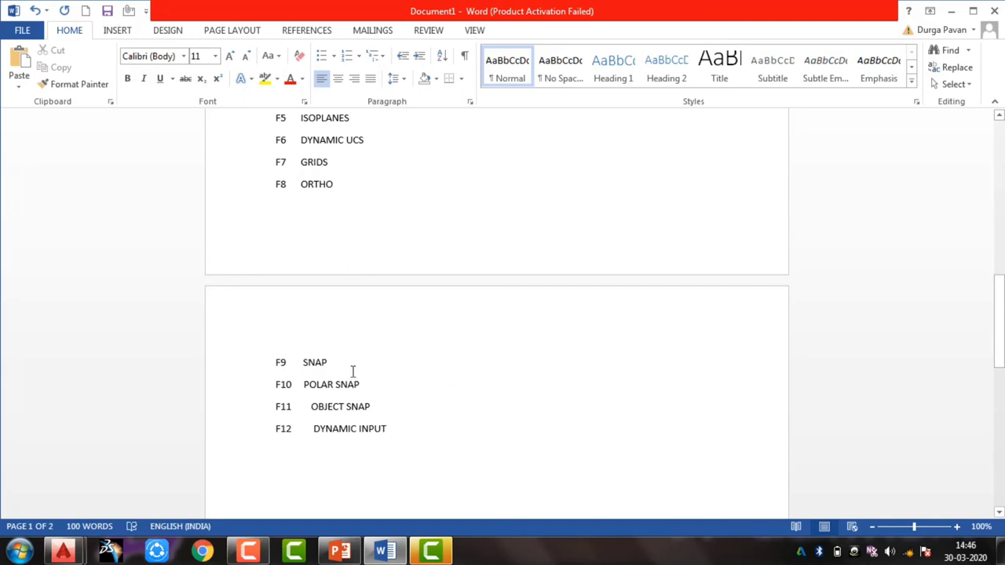
{"action": "scroll", "coordinate": [359, 362], "scroll_direction": "down", "scroll_amount": 2}
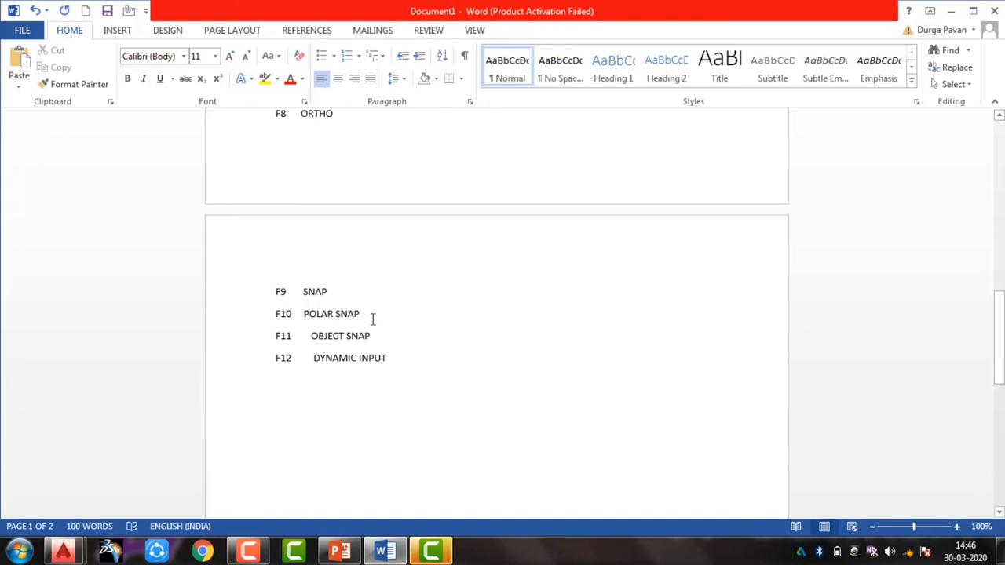
{"action": "scroll", "coordinate": [387, 310], "scroll_direction": "up", "scroll_amount": 3}
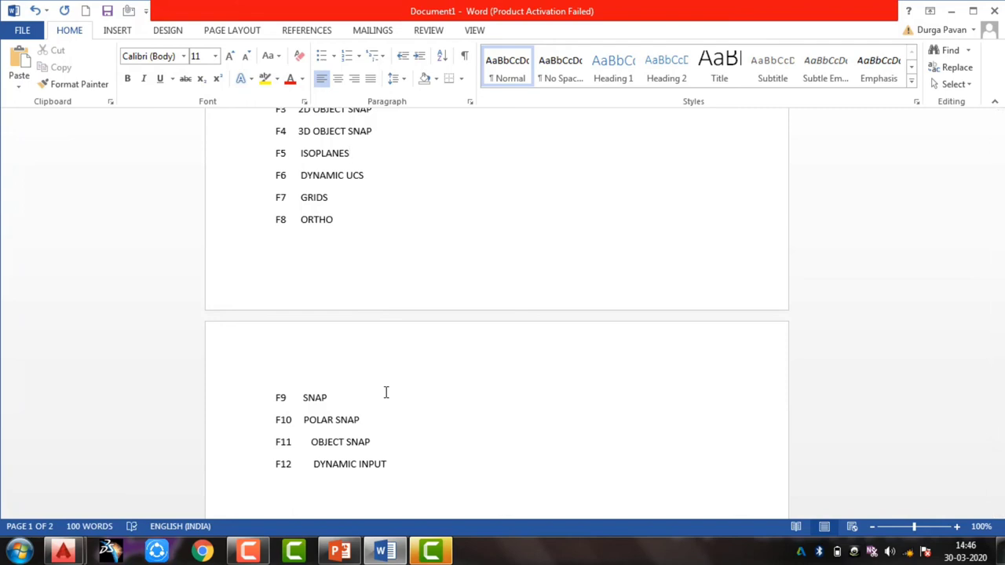
{"action": "scroll", "coordinate": [385, 392], "scroll_direction": "down", "scroll_amount": 2}
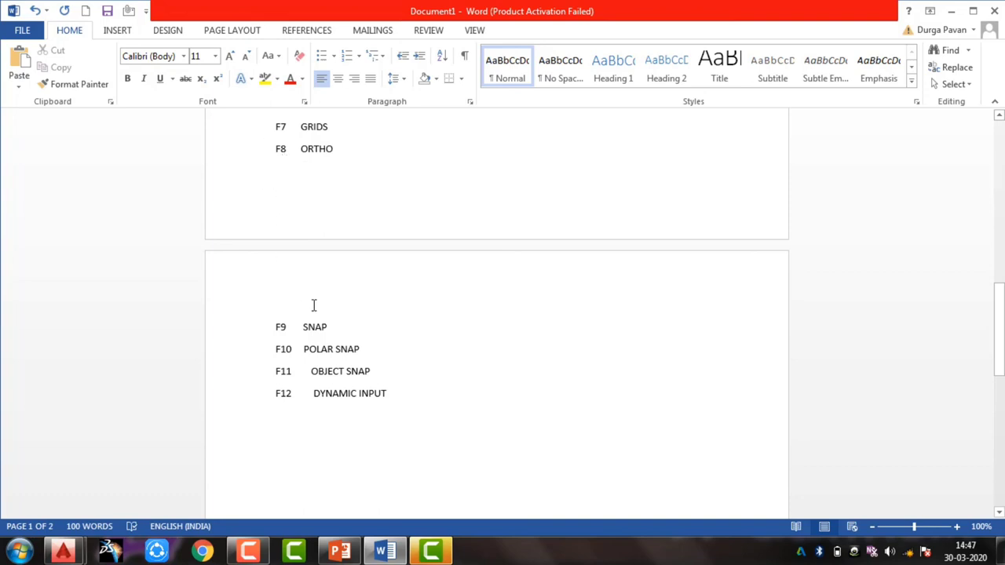
{"action": "left_click_drag", "start_coordinate": [272, 350], "coordinate": [292, 350]}
{"action": "left_click", "coordinate": [384, 347]}
Add TRACKING after OBJECT SNAP so F11 reads OBJECT SNAP TRACKING.
{"action": "left_click", "coordinate": [387, 376]}
{"action": "type", "text": "TR"}
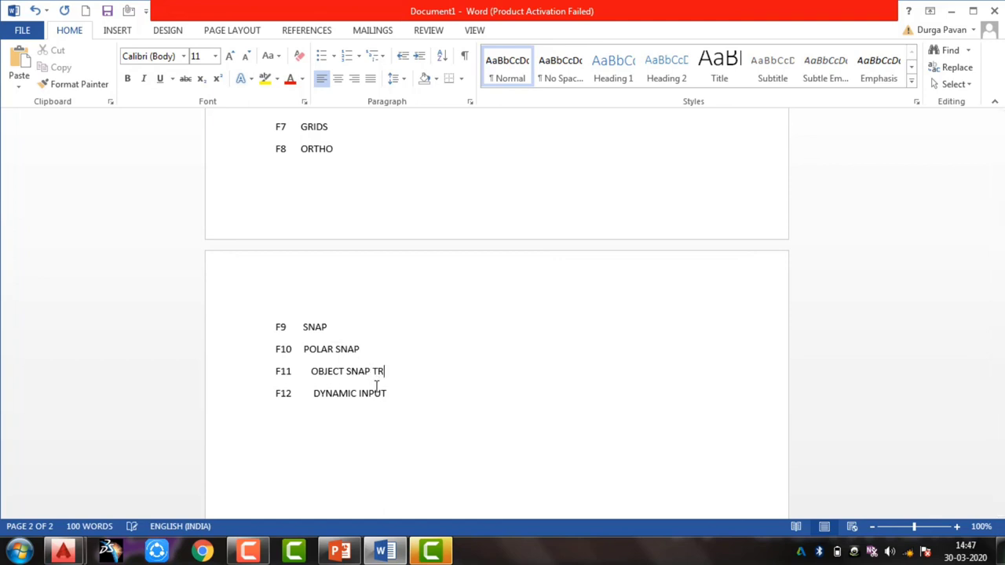
{"action": "type", "text": "ACKING"}
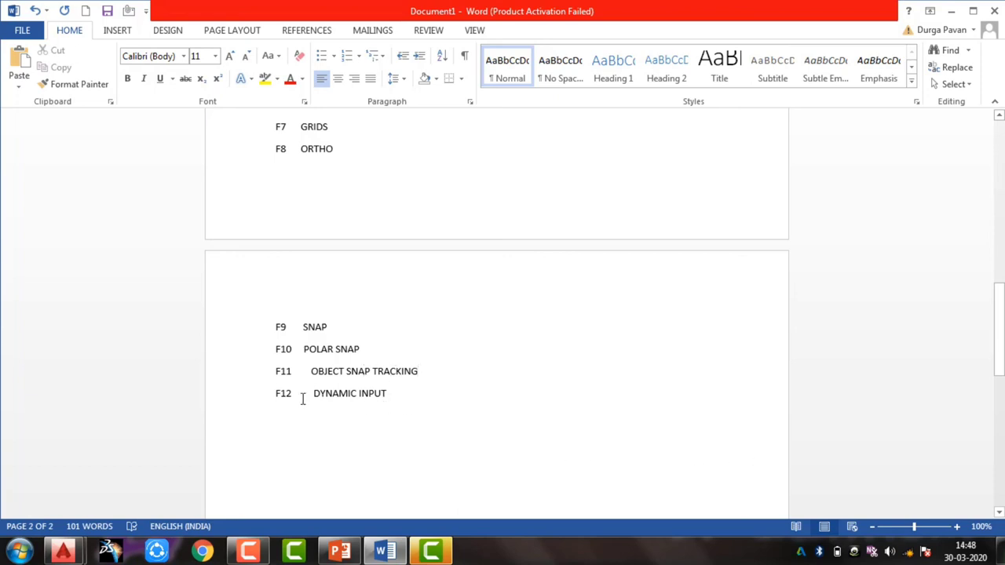
{"action": "left_click", "coordinate": [422, 399]}
{"action": "scroll", "coordinate": [422, 332], "scroll_direction": "up", "scroll_amount": 2}
{"action": "scroll", "coordinate": [415, 319], "scroll_direction": "up", "scroll_amount": 2}
{"action": "scroll", "coordinate": [414, 319], "scroll_direction": "up", "scroll_amount": 3}
{"action": "scroll", "coordinate": [419, 319], "scroll_direction": "up", "scroll_amount": 4}
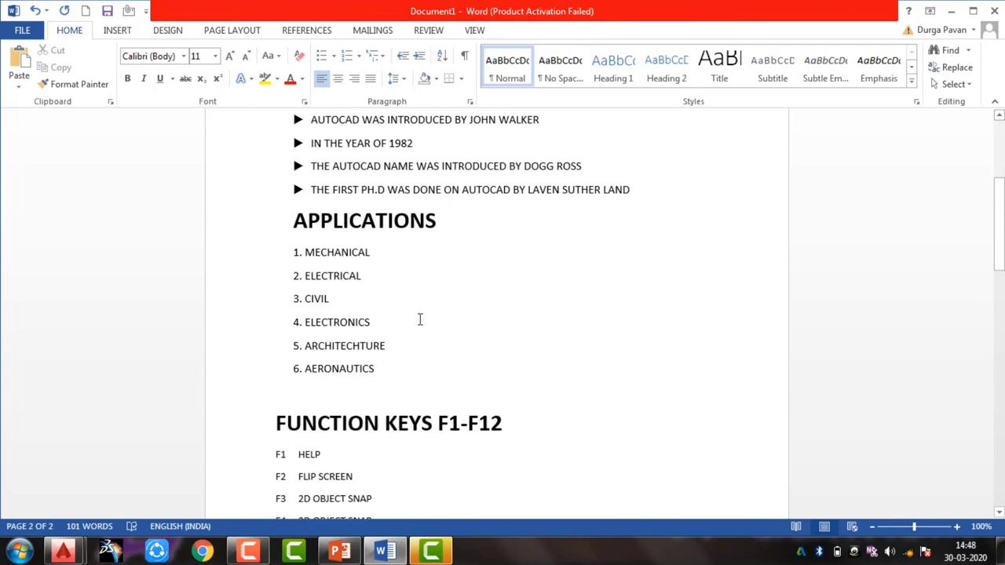
{"action": "scroll", "coordinate": [419, 318], "scroll_direction": "up", "scroll_amount": 4}
{"action": "scroll", "coordinate": [420, 316], "scroll_direction": "up", "scroll_amount": 2}
{"action": "scroll", "coordinate": [420, 318], "scroll_direction": "down", "scroll_amount": 1}
{"action": "scroll", "coordinate": [420, 318], "scroll_direction": "up", "scroll_amount": 1}
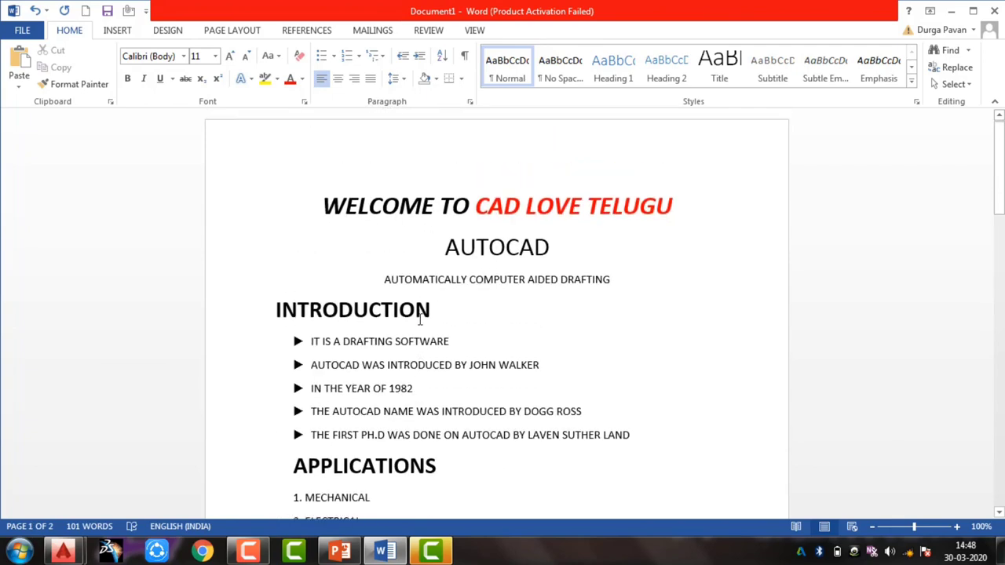